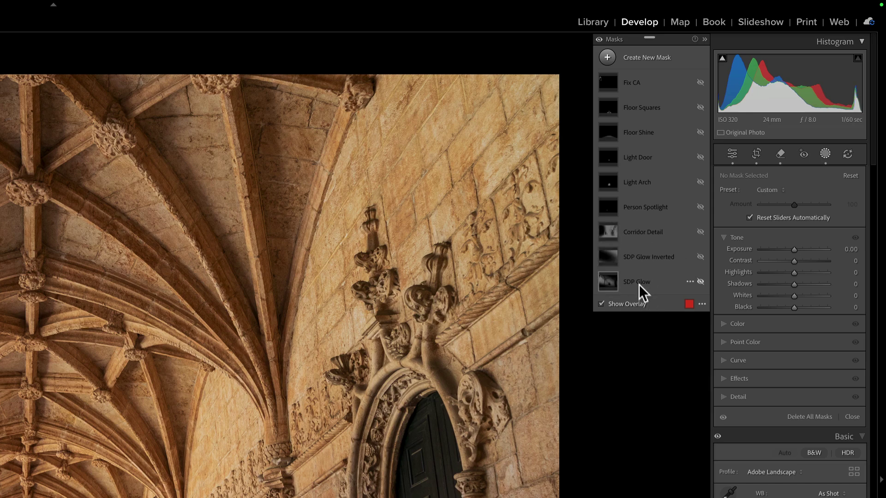
- Select the SDP Glow mask in the cloister photo's list of nine masks
left_click(638, 282)
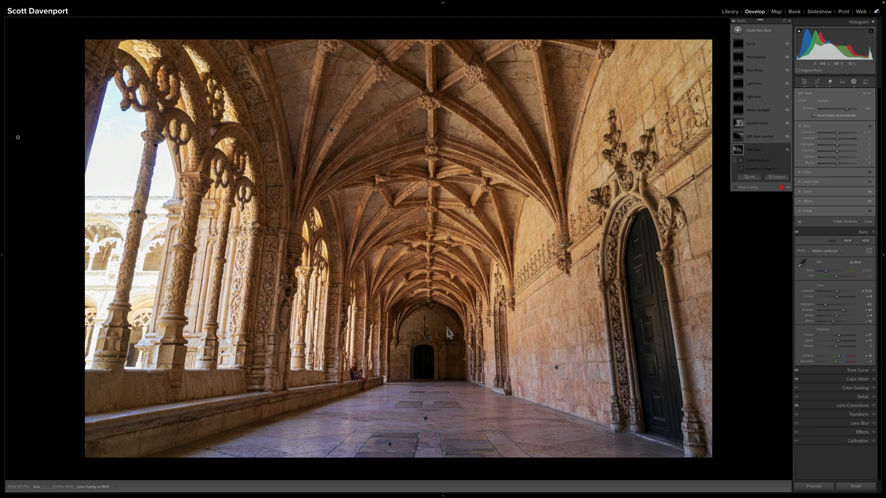
- Switch on the SDP Glow mask's visibility so its glow shows on the photo
left_click(787, 150)
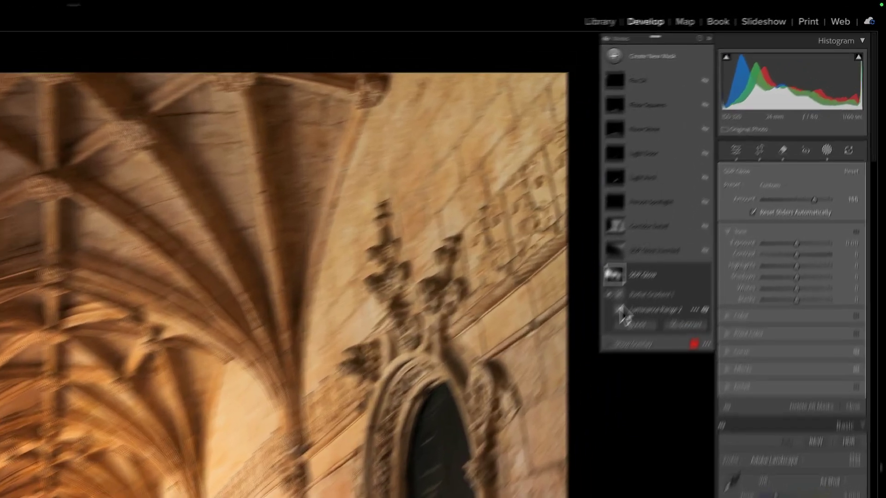
- Select SDP Glow's Luminance Range 2 component and inspect its 0/80 to 100/100 range
mouse_move(740, 167)
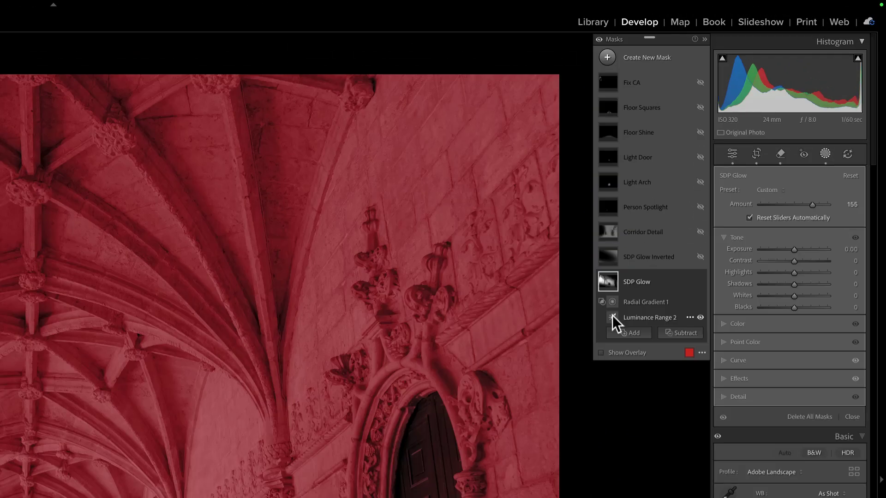
left_click(612, 315)
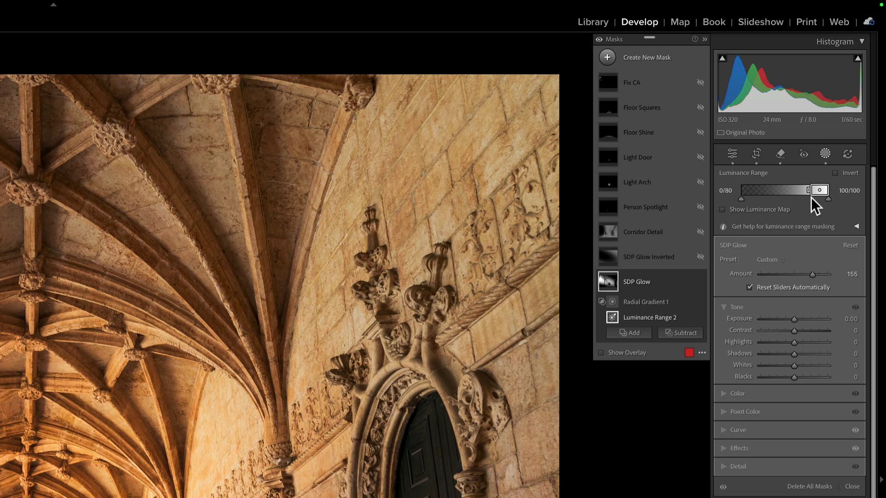
left_click(749, 199)
mouse_move(614, 322)
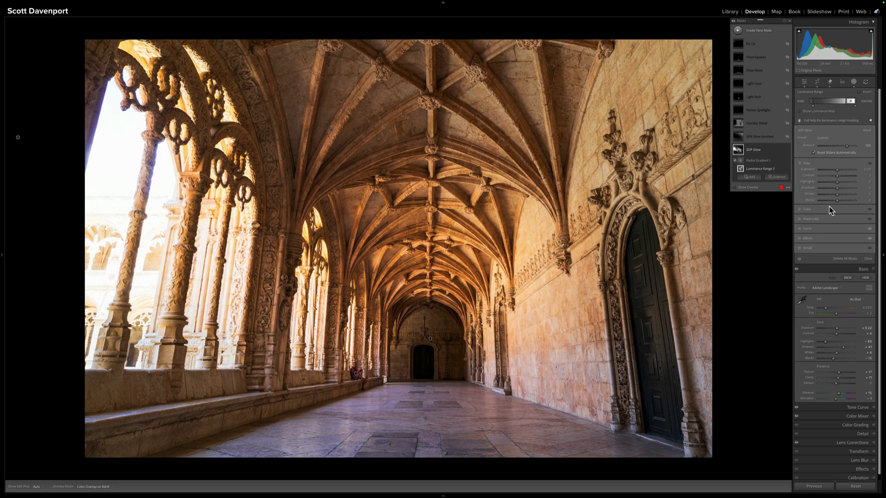
- Check the SDP Glow curve, then show its effects: Texture −45 and Dehaze −10
left_click(802, 229)
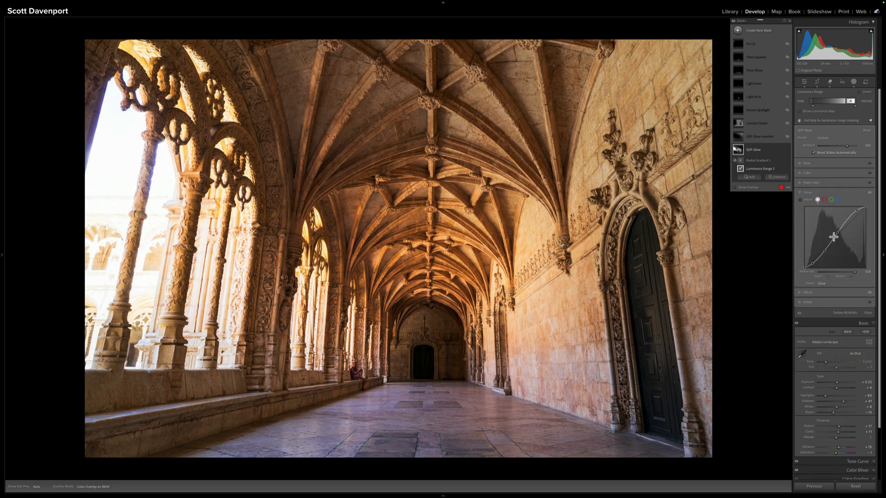
left_click(802, 194)
left_click(800, 202)
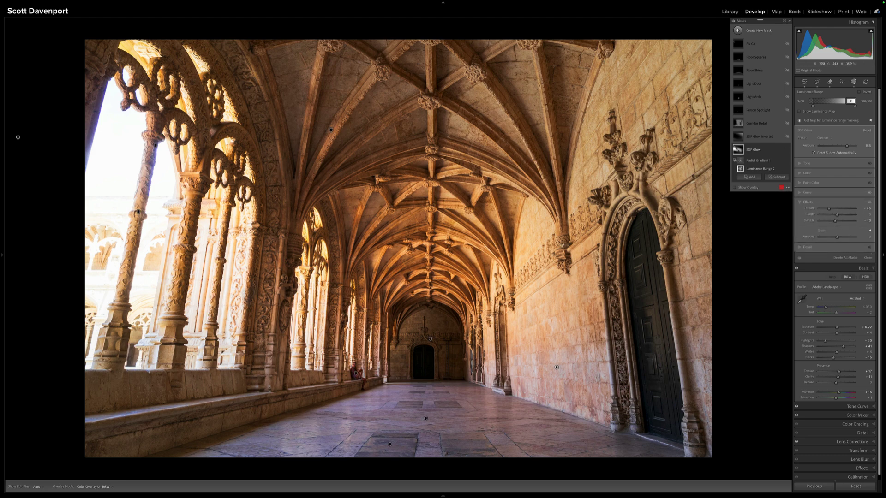
- Toggle the SDP Glow mask off and on twice to compare its effect
left_click(787, 153)
left_click(787, 154)
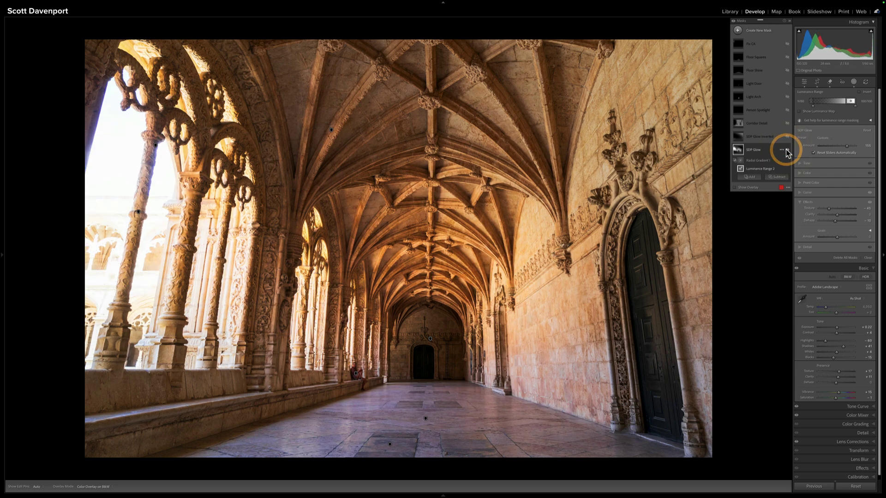
left_click(787, 151)
left_click(787, 150)
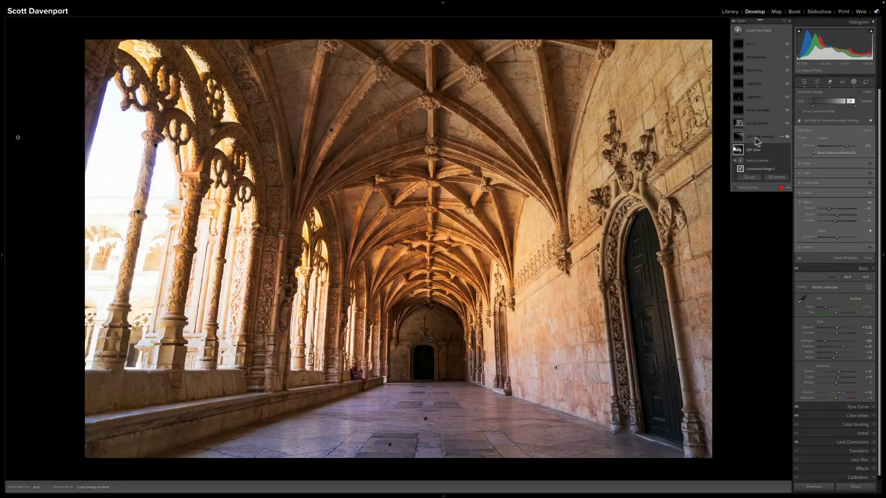
- Select SDP Glow Inverted and toggle it off and on to compare
left_click(759, 137)
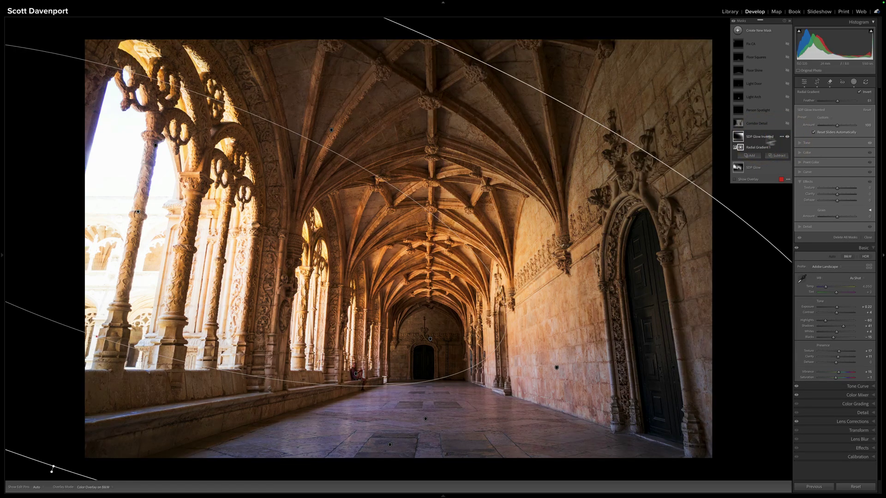
left_click(787, 137)
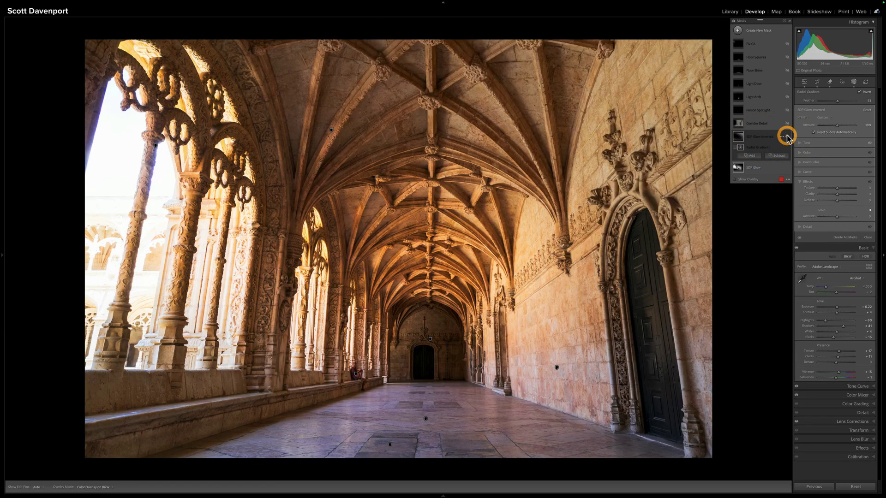
left_click(787, 137)
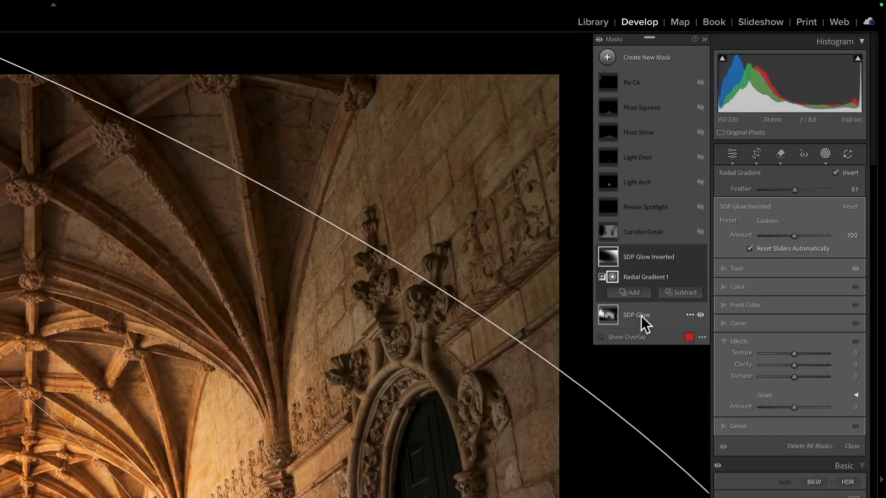
left_click(782, 166)
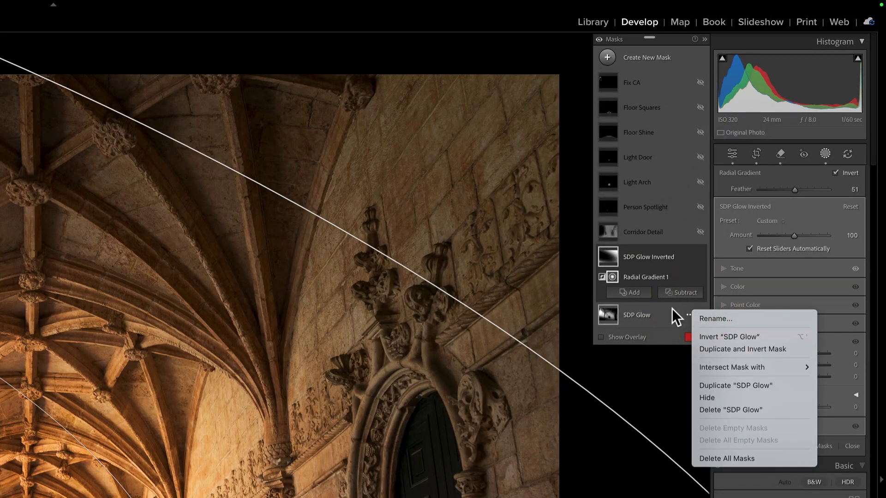
left_click(656, 254)
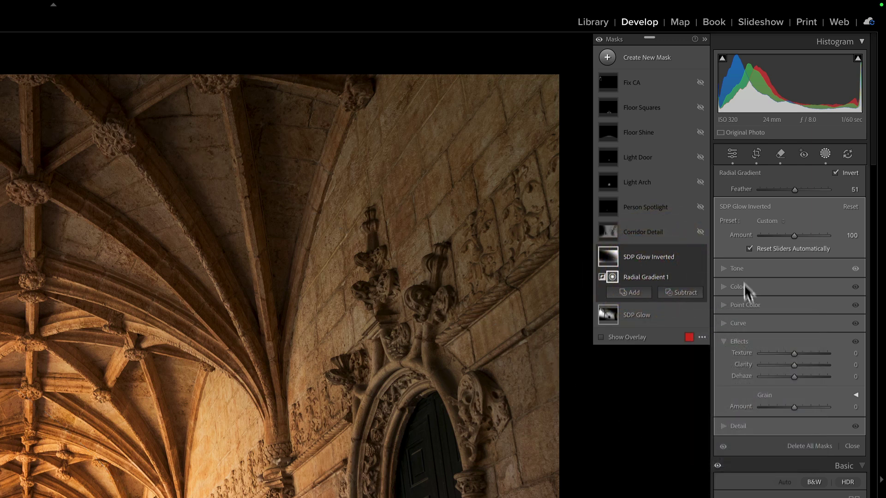
- Show SDP Glow Inverted's tone settings (Exposure −1.64) and compare it toggled off and on
left_click(723, 341)
left_click(724, 268)
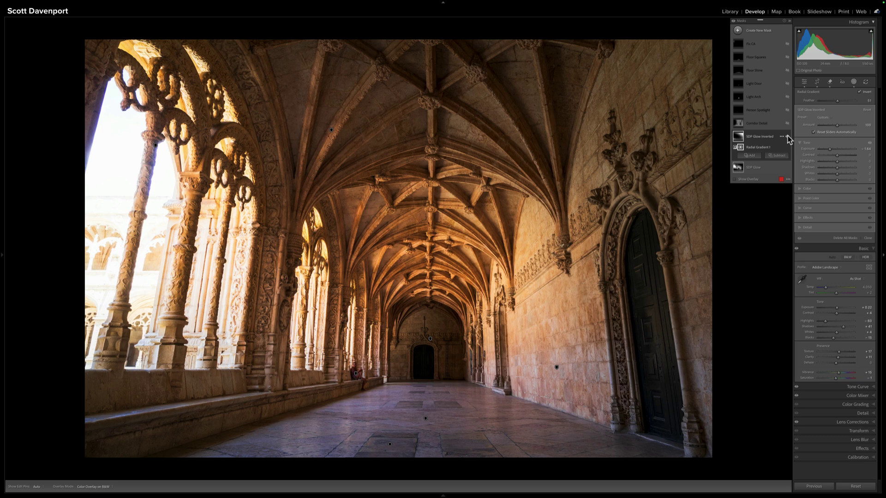
left_click(788, 139)
left_click(788, 139)
left_click(788, 139)
left_click(788, 139)
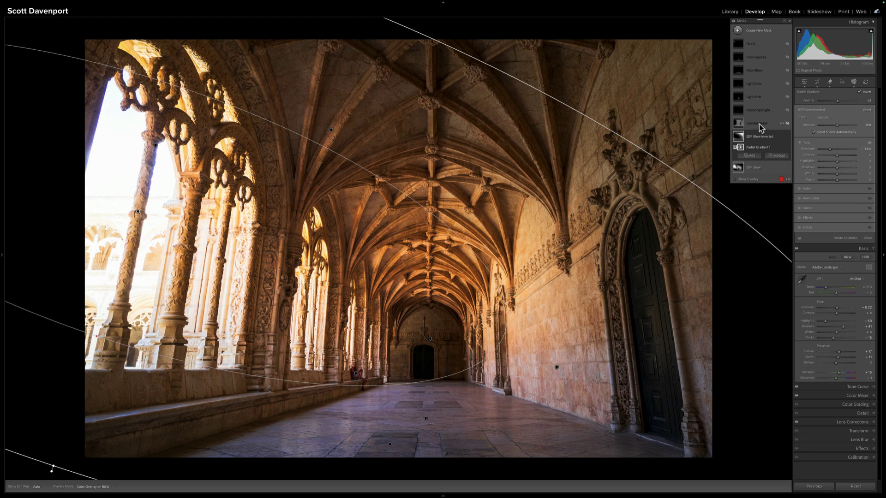
- Select Corridor Detail and review its Luminance Range 1 (up to 65/100) and Radial Gradient 1 (Feather 29)
left_click(788, 123)
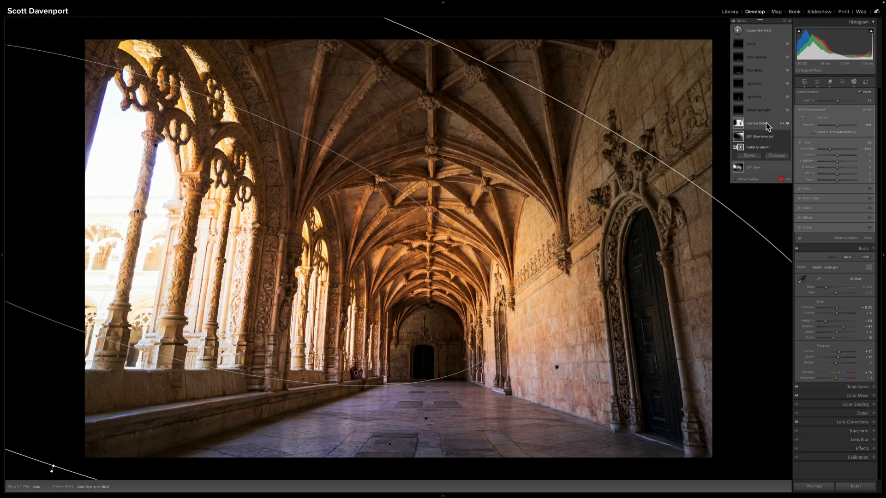
left_click(766, 123)
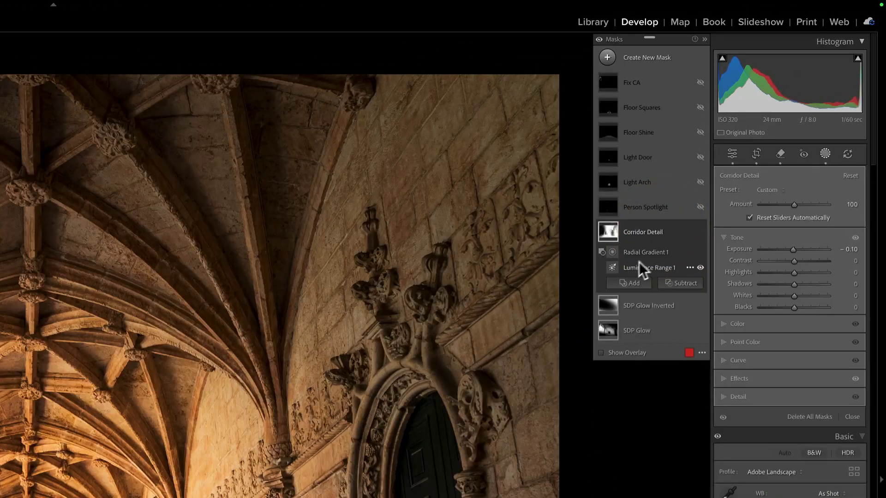
mouse_move(613, 268)
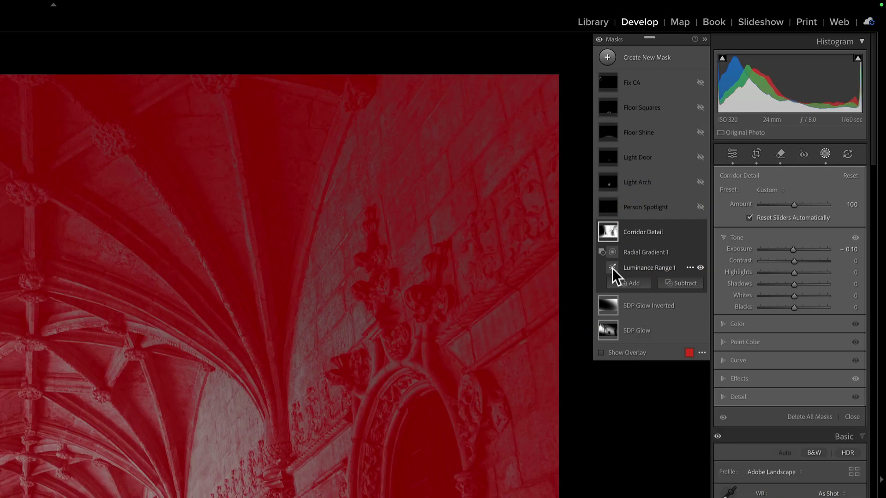
left_click(635, 267)
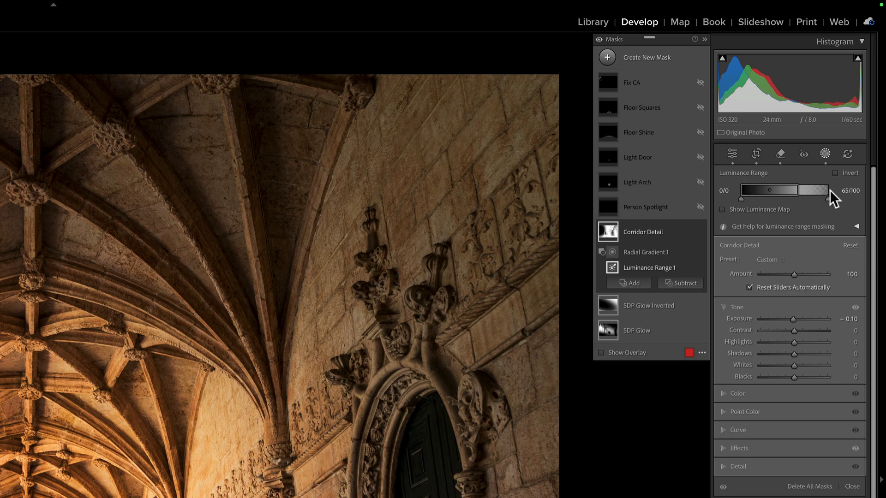
left_click(649, 251)
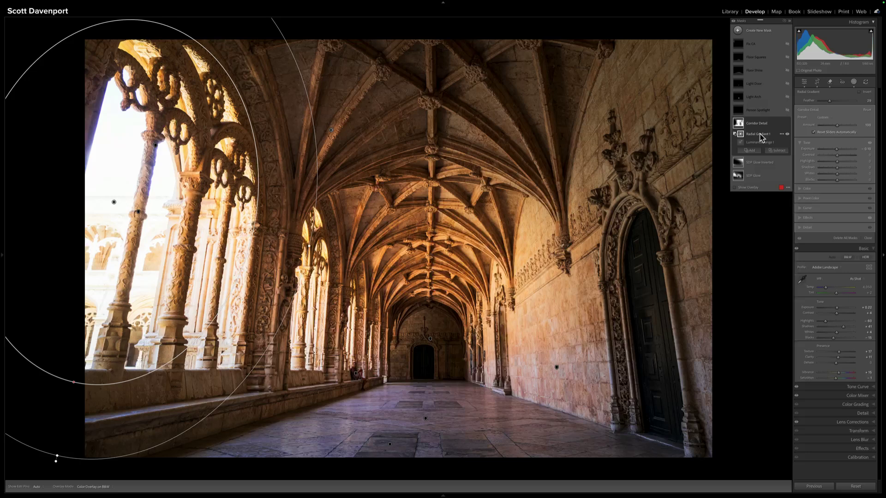
mouse_move(739, 134)
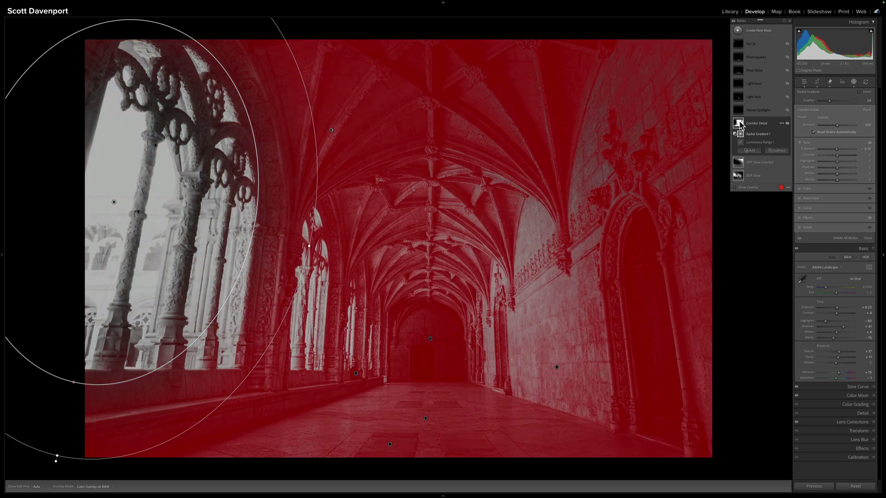
- Show Corridor Detail's effects (Texture 21, Clarity 27) and toggle the mask off and on to compare
left_click(738, 123)
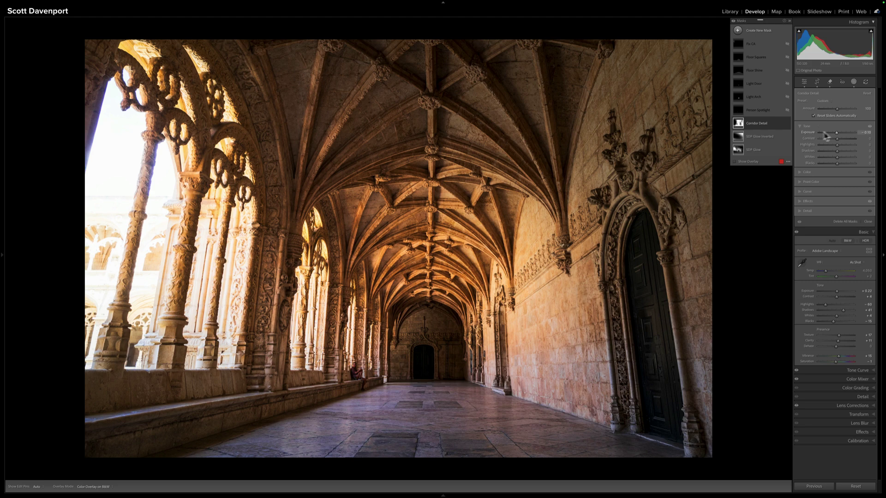
left_click(800, 203)
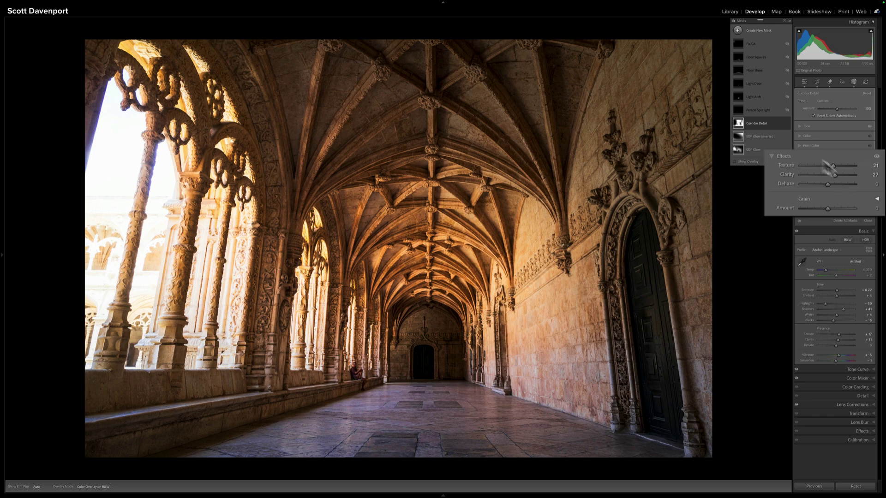
left_click(787, 123)
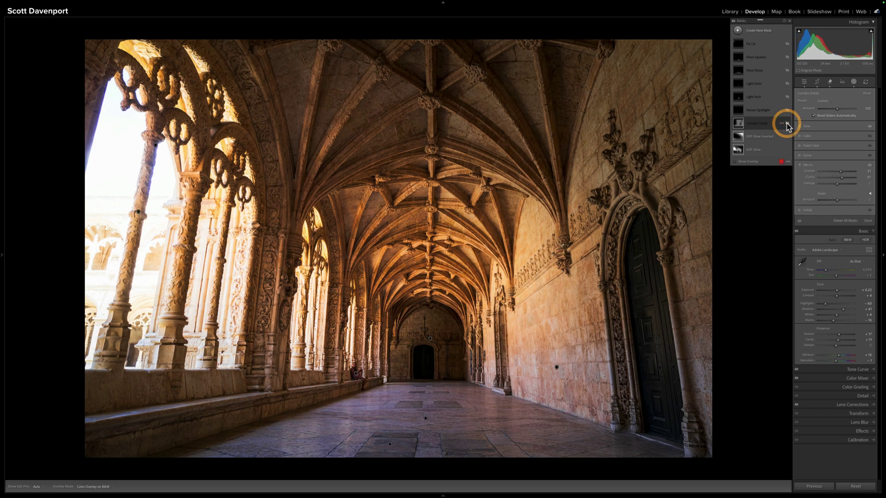
left_click(788, 123)
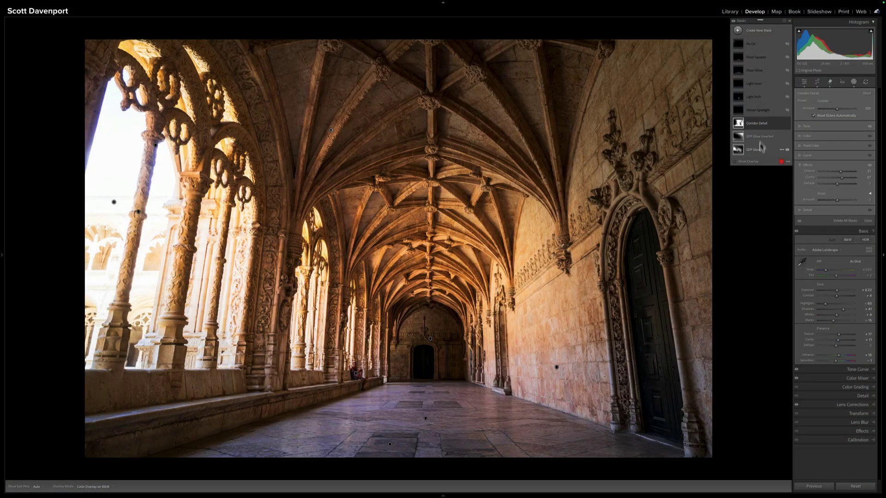
- Switch all mask adjustments off and on repeatedly to compare before and after
left_click(734, 22)
left_click(733, 22)
left_click(734, 21)
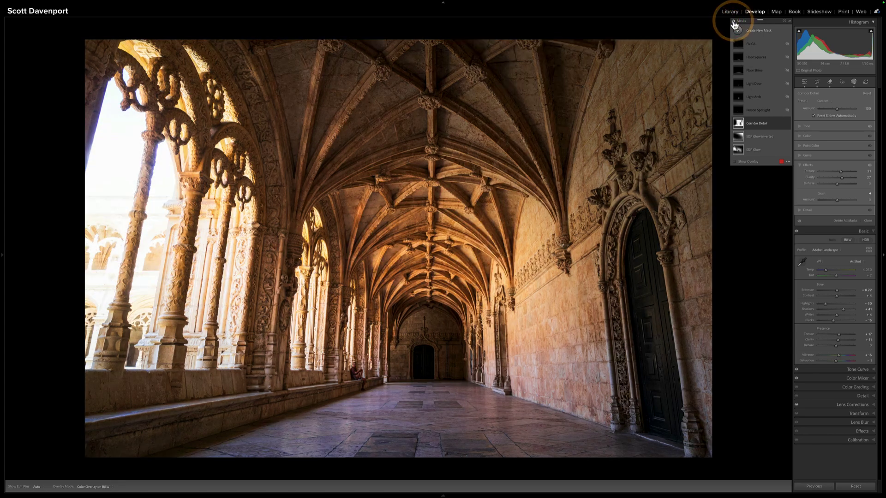
left_click(734, 22)
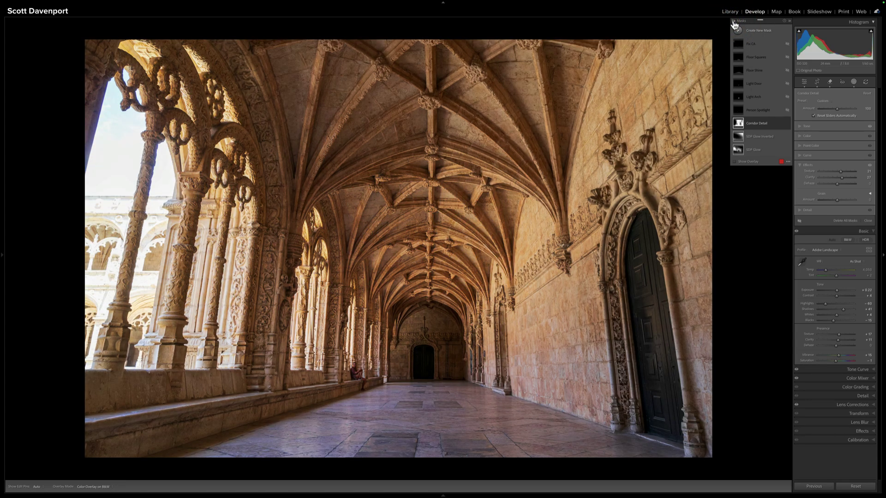
left_click(733, 21)
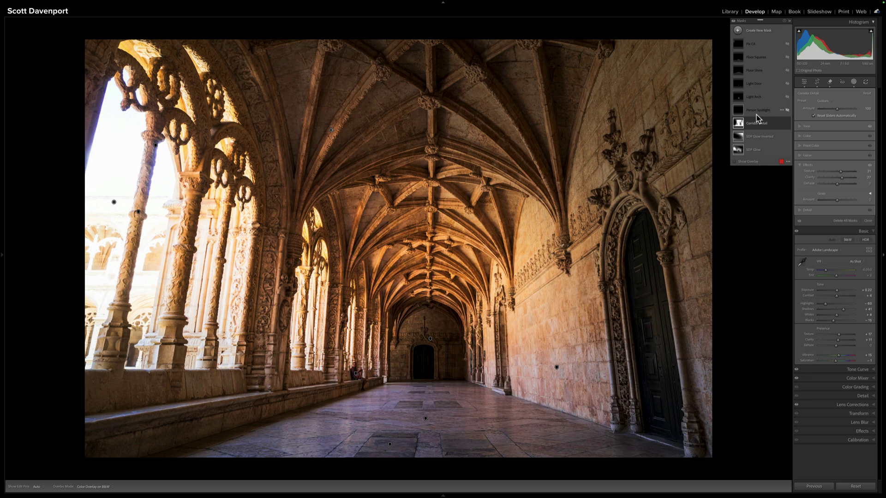
- Enable Person Spotlight, Light Arch, Light Door, Floor Shine, Floor Squares and Fix CA, then compare all masks off and on
left_click(787, 110)
left_click(788, 97)
left_click(787, 83)
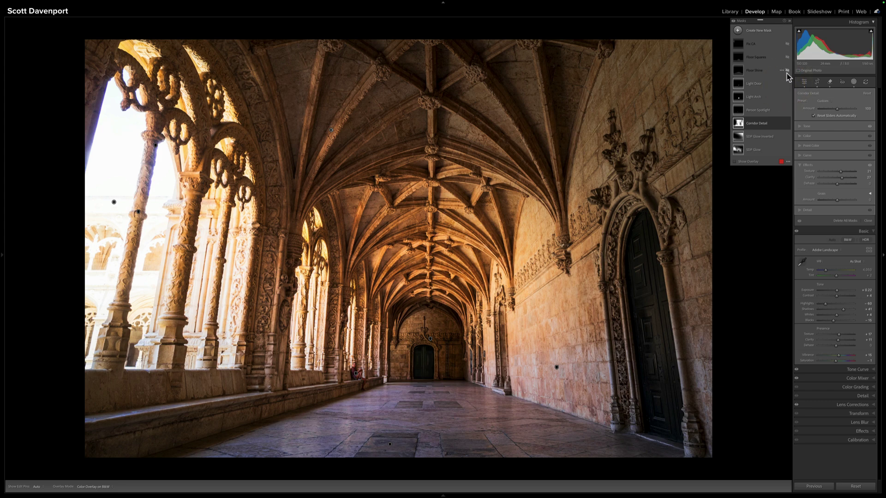
left_click(787, 70)
left_click(787, 57)
left_click(787, 44)
left_click(787, 43)
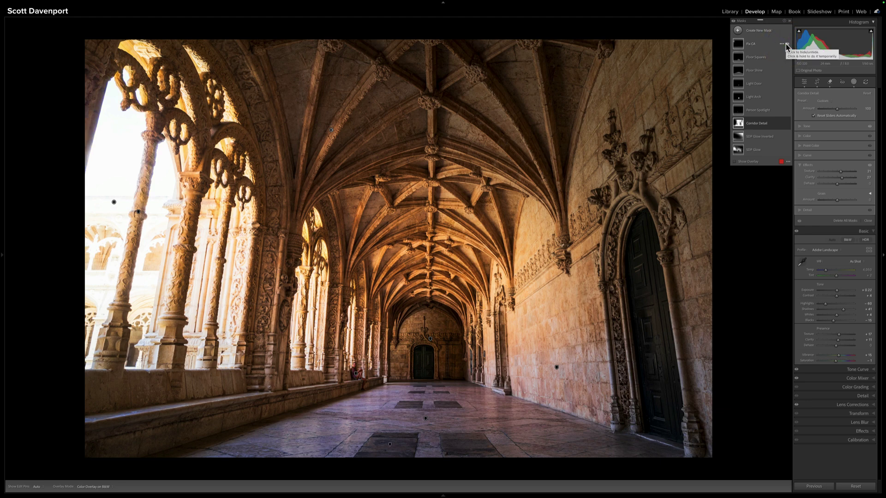
left_click(733, 21)
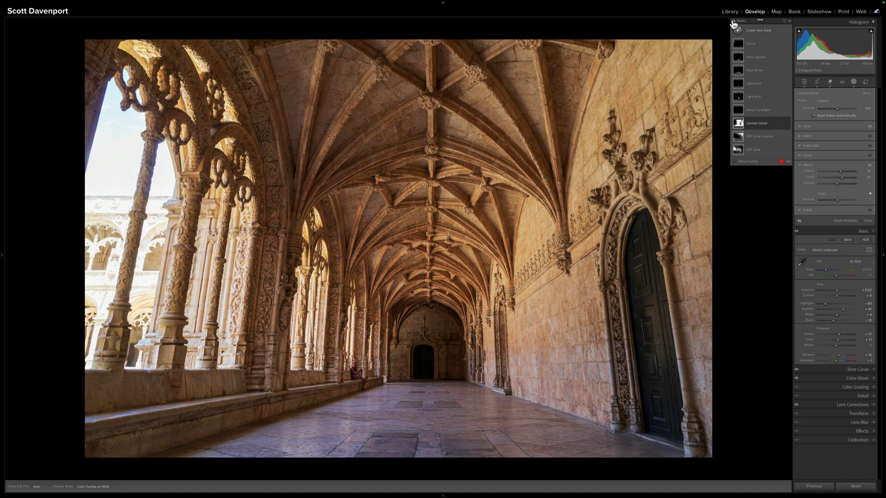
left_click(733, 22)
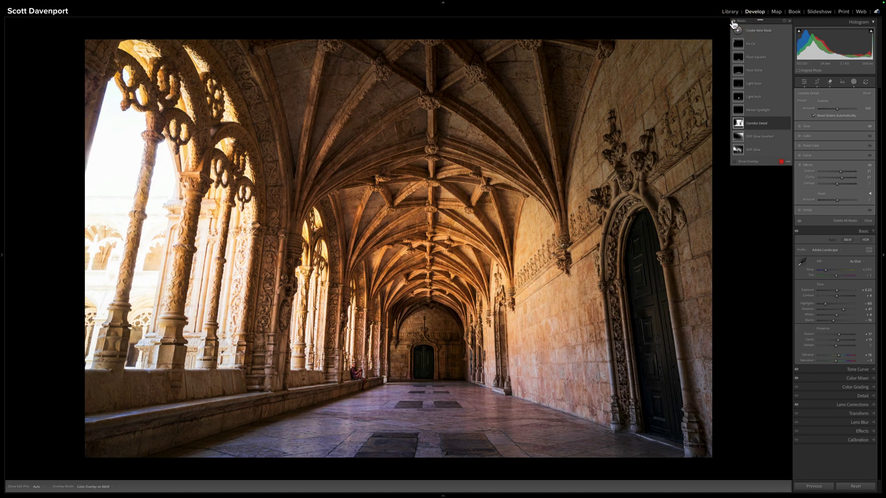